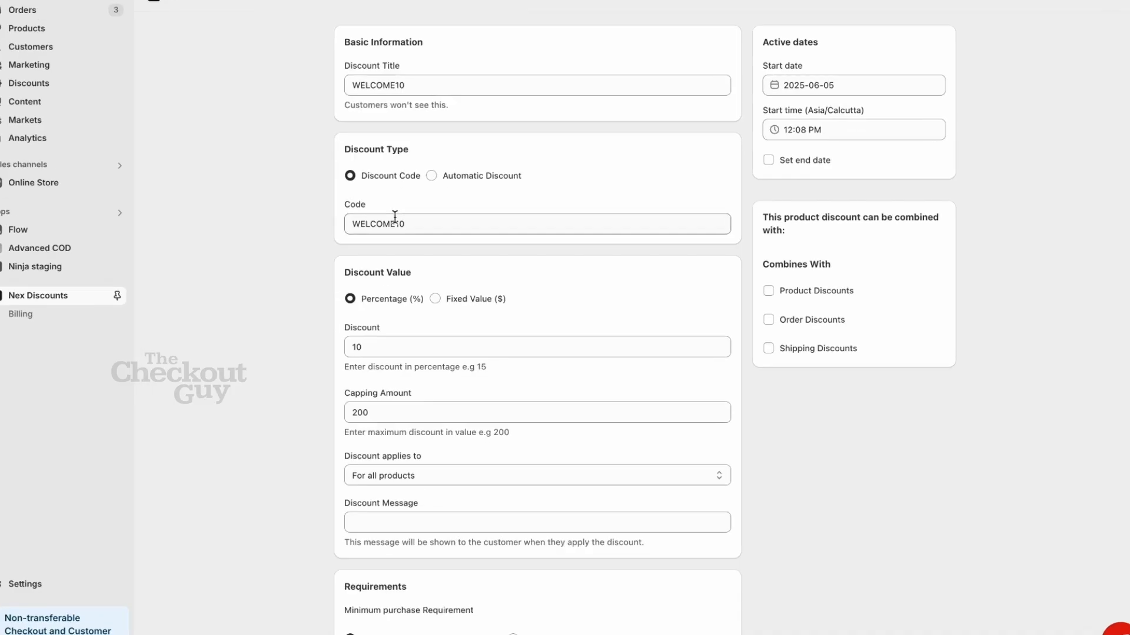
Step: Check the ₹200 Capping Amount, apply WELCOME10 at checkout, and begin an App Store search
click(389, 417)
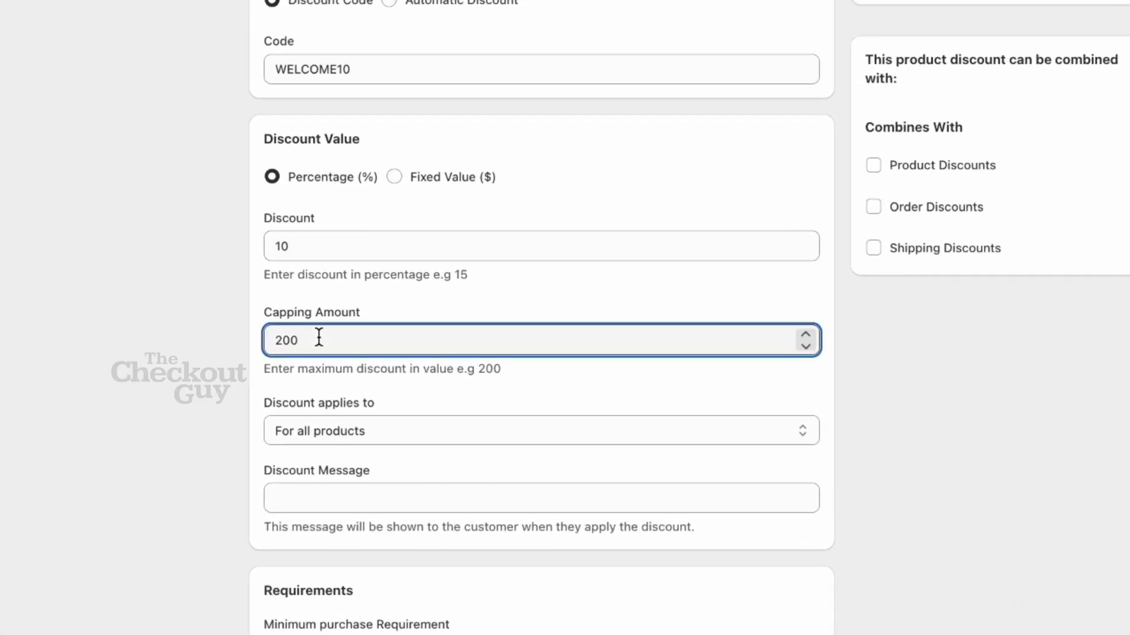
click(246, 306)
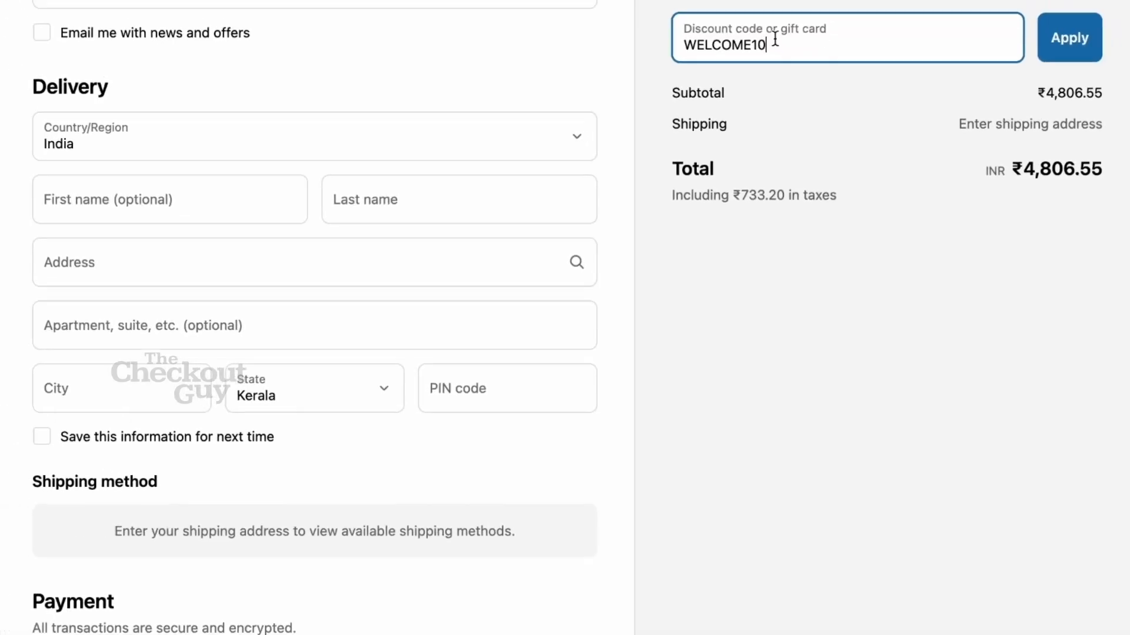
click(1080, 41)
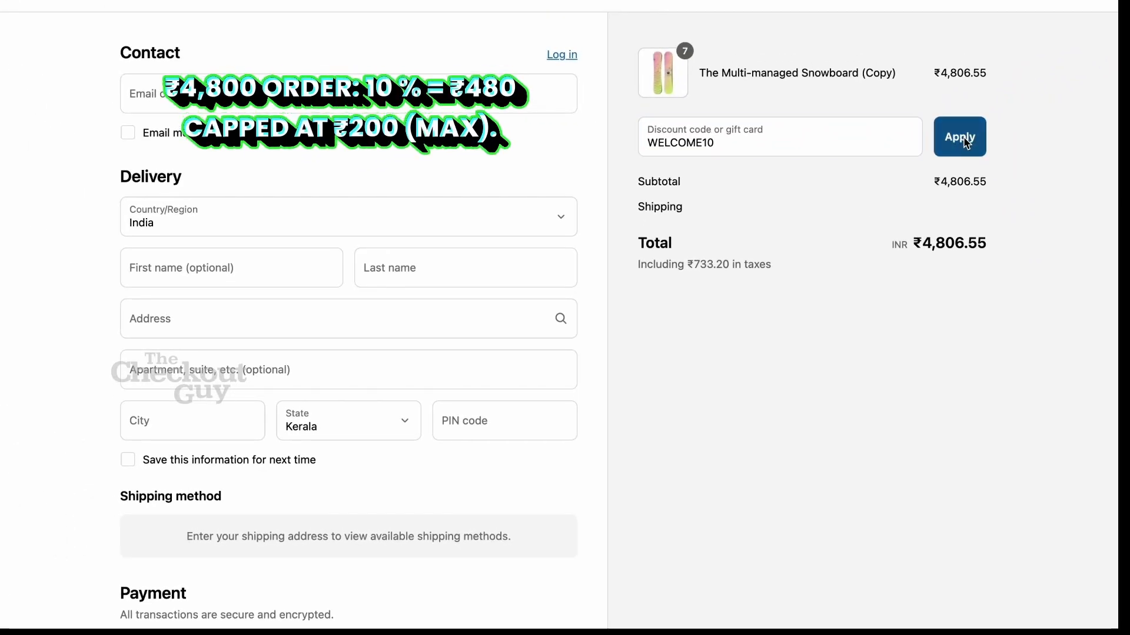
click(965, 141)
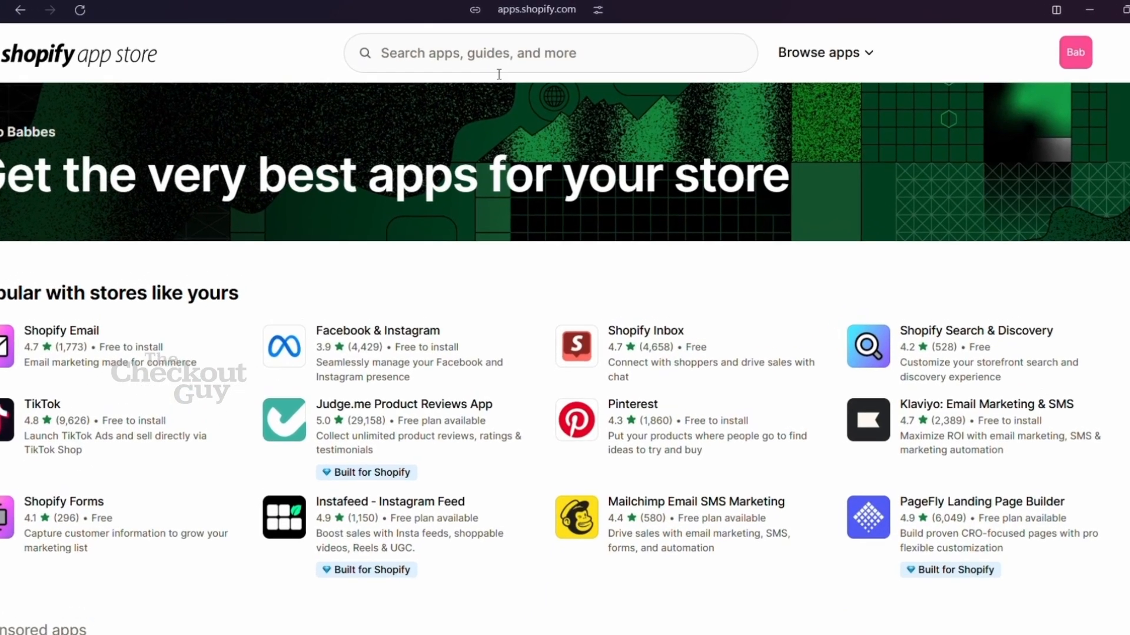
click(495, 73)
Step: Search the App Store for 'Nex Discount' and open the Nex Discount Cap & Limit listing
text(Nex Dis)
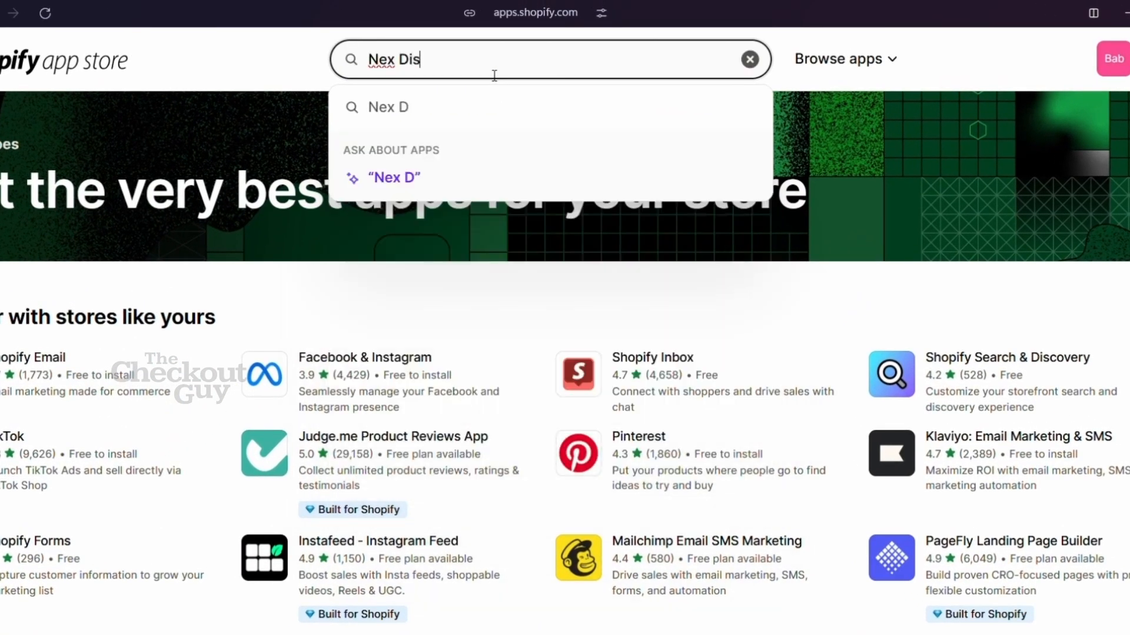
text(count)
click(412, 107)
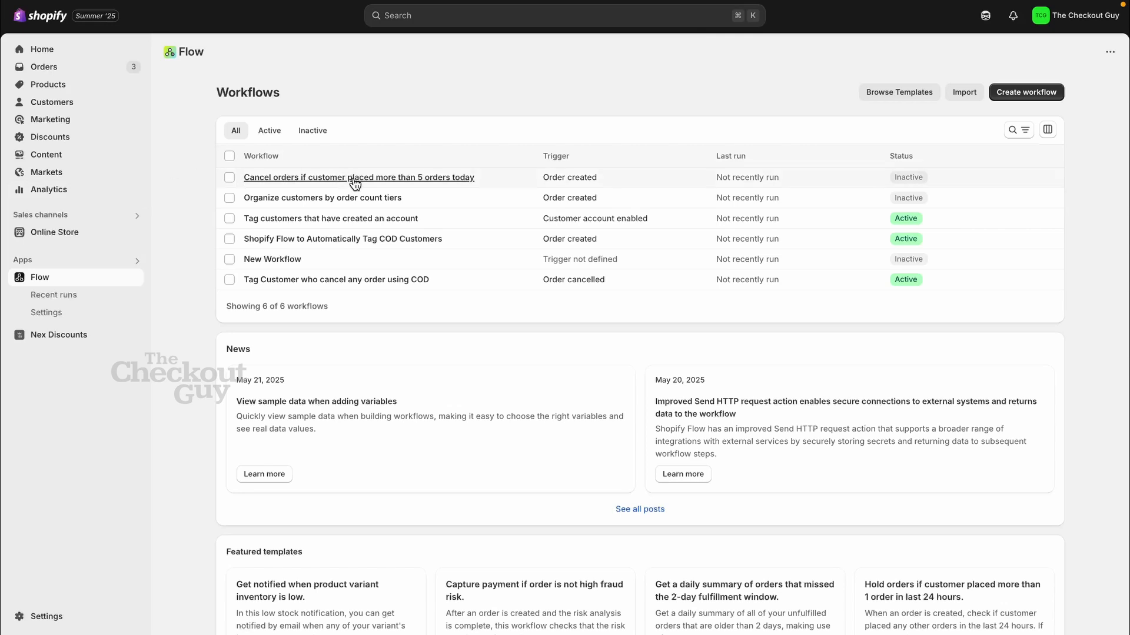
Step: Edit the 'Cancel orders if customer placed more than 5 orders today' workflow and view Get order data
click(354, 178)
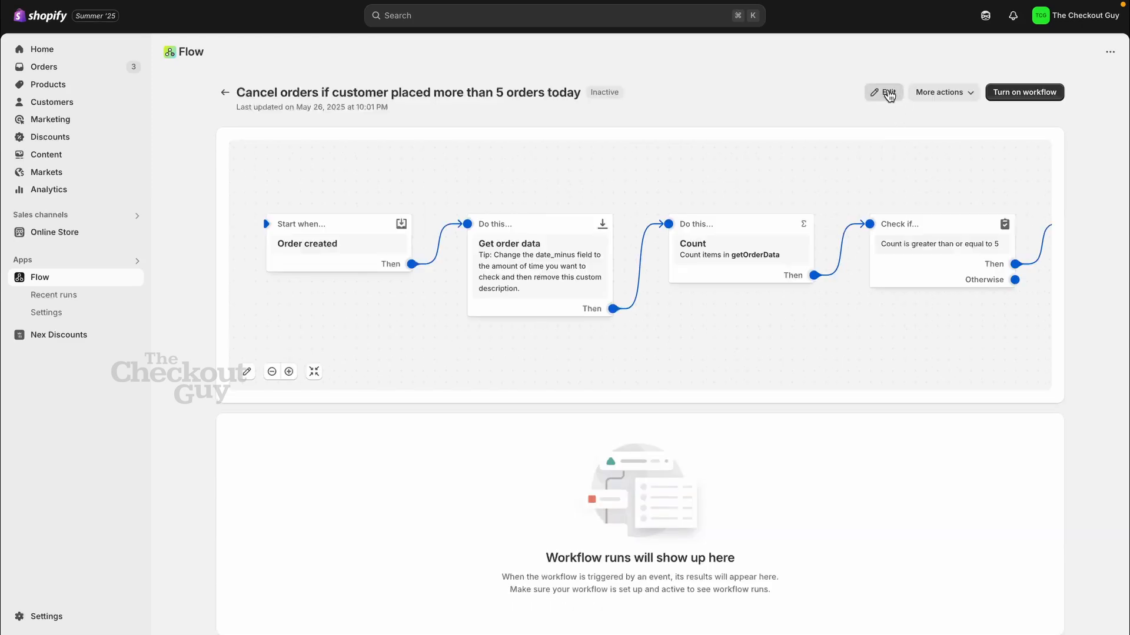
click(888, 92)
mouse_move(294, 278)
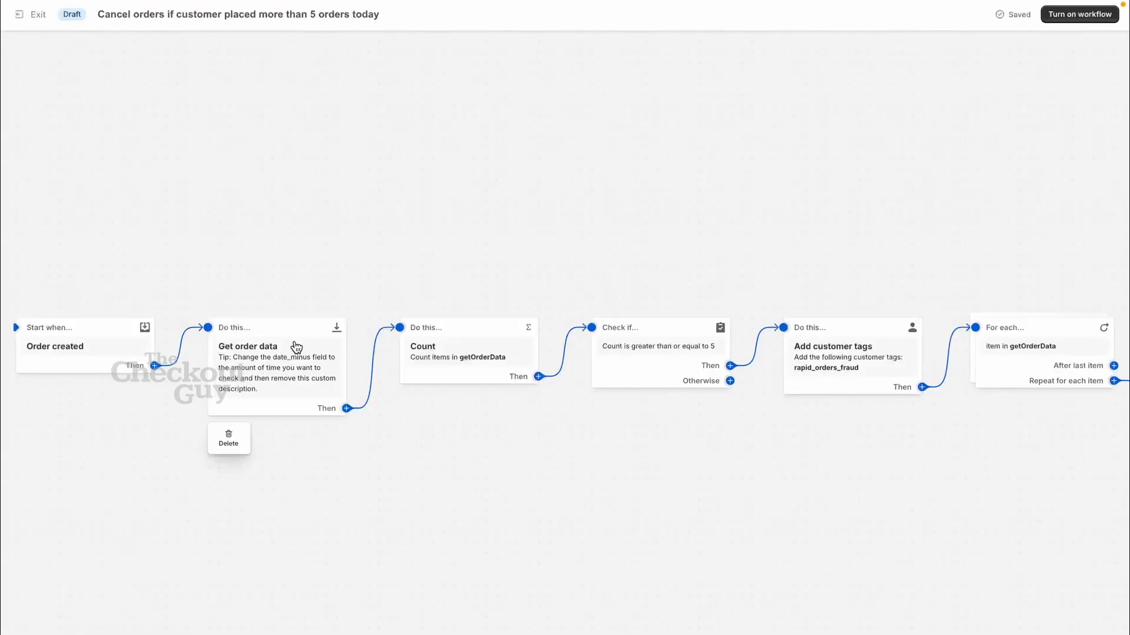
scroll(289, 347, left, 2)
scroll(244, 342, up, 3)
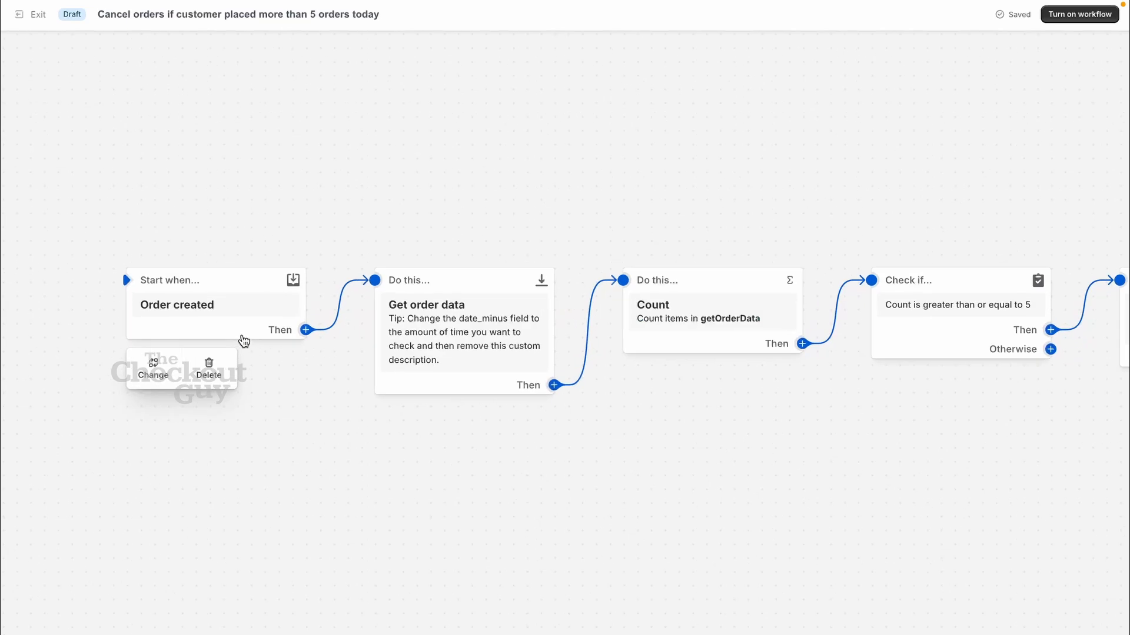
scroll(245, 341, left, 1)
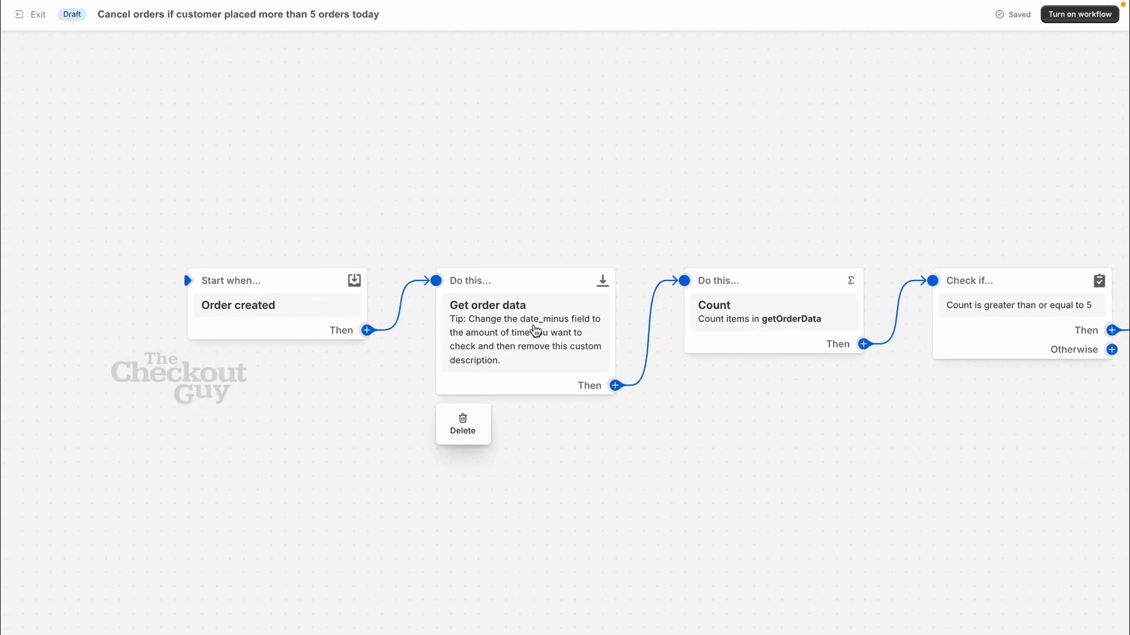
click(535, 330)
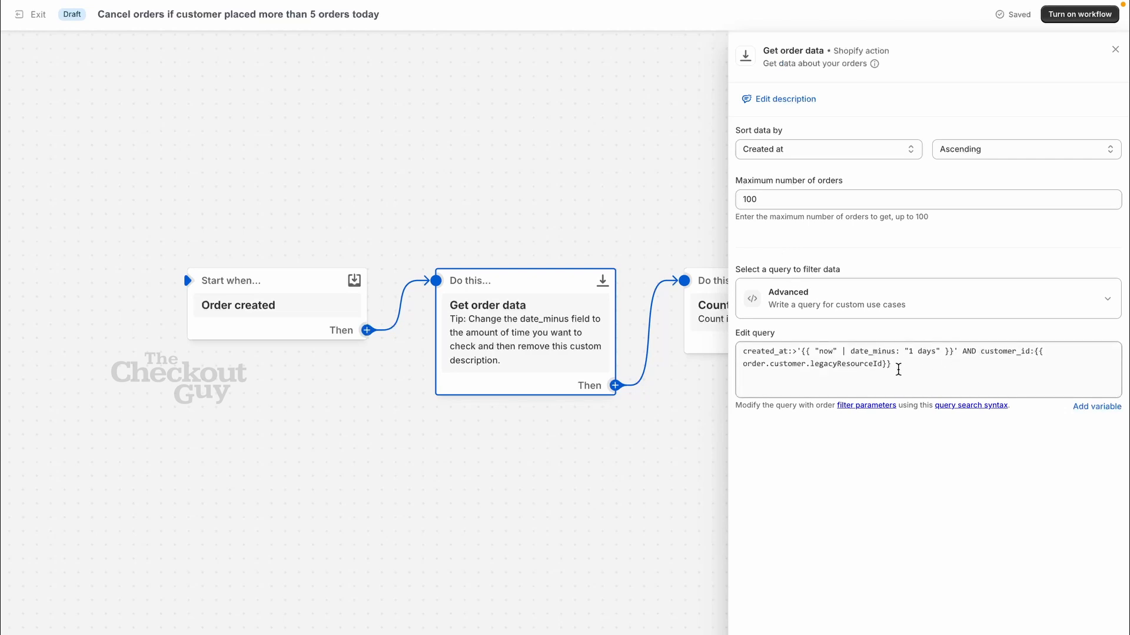
Step: Review the Get order data step's order query, then close its settings
drag(898, 369, 735, 359)
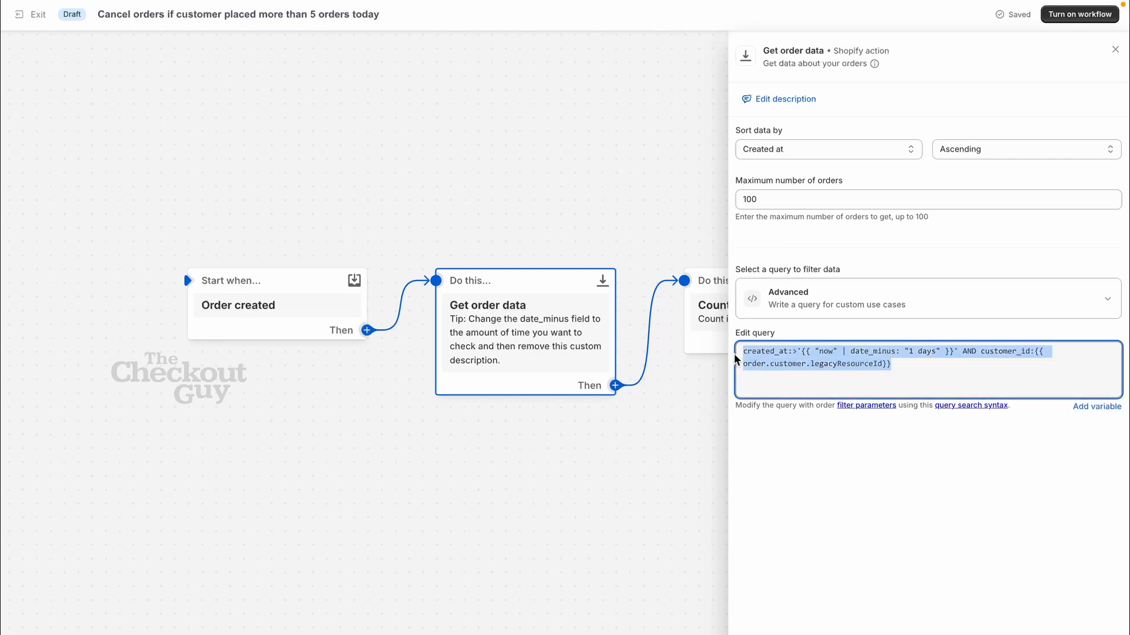
click(790, 332)
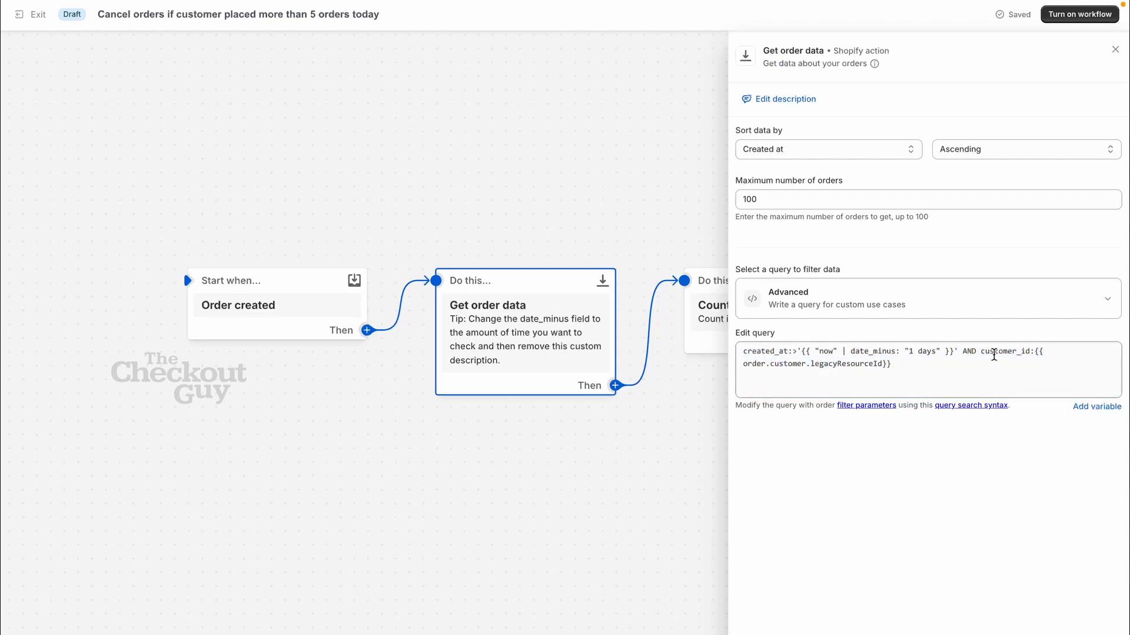
click(687, 371)
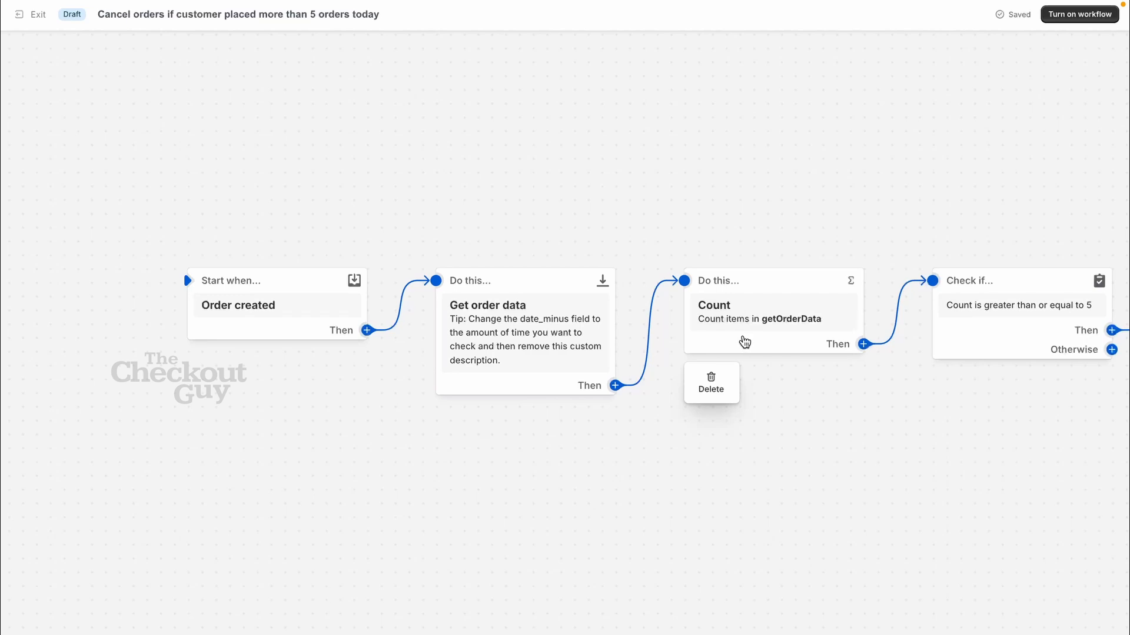
Step: Inspect the Count step and the Check if Count ≥ 5 condition, then close the panel
click(743, 343)
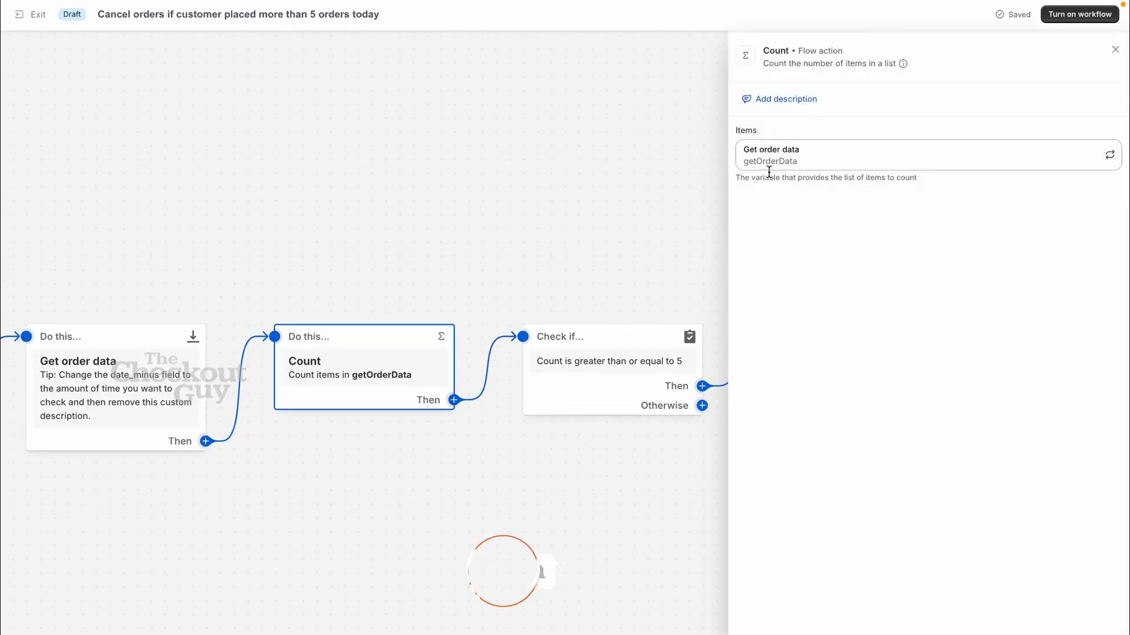
click(609, 354)
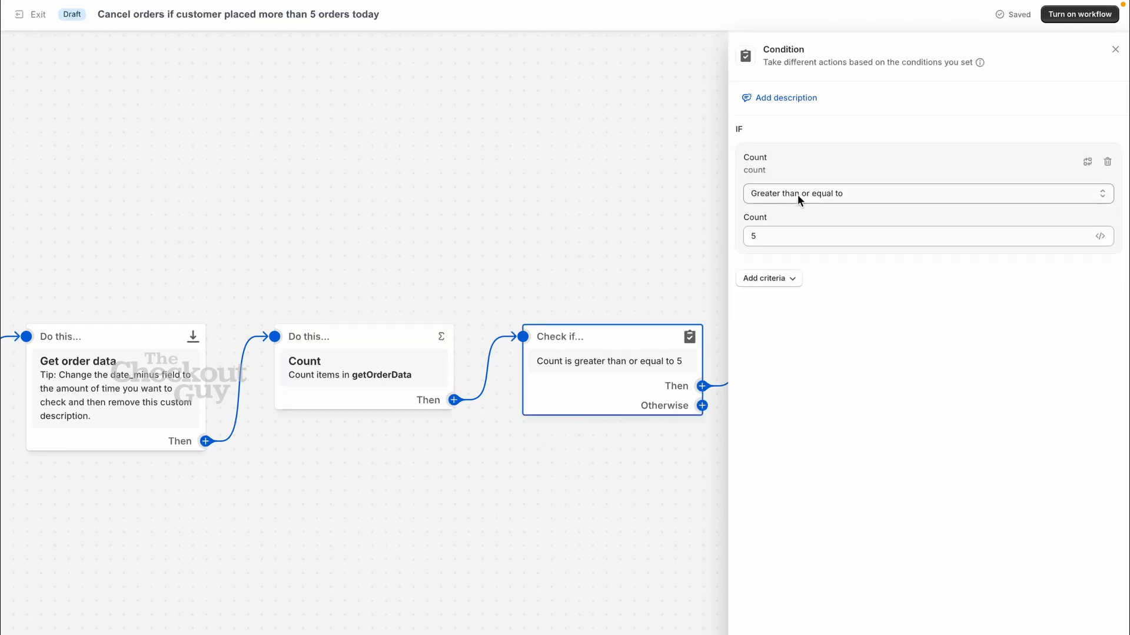
click(766, 240)
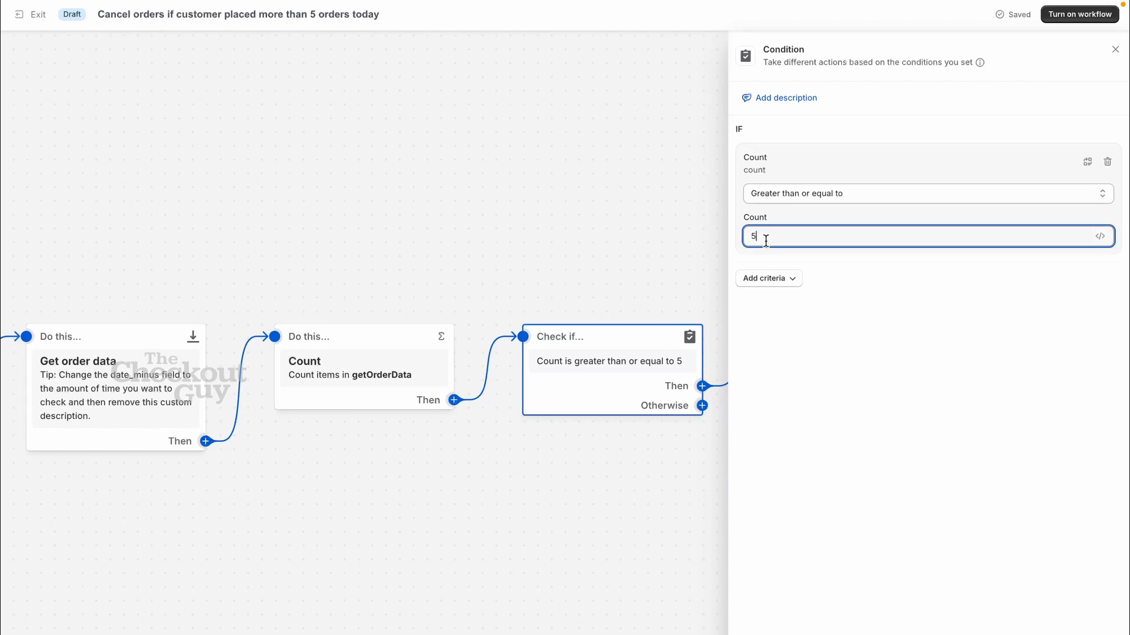
click(702, 224)
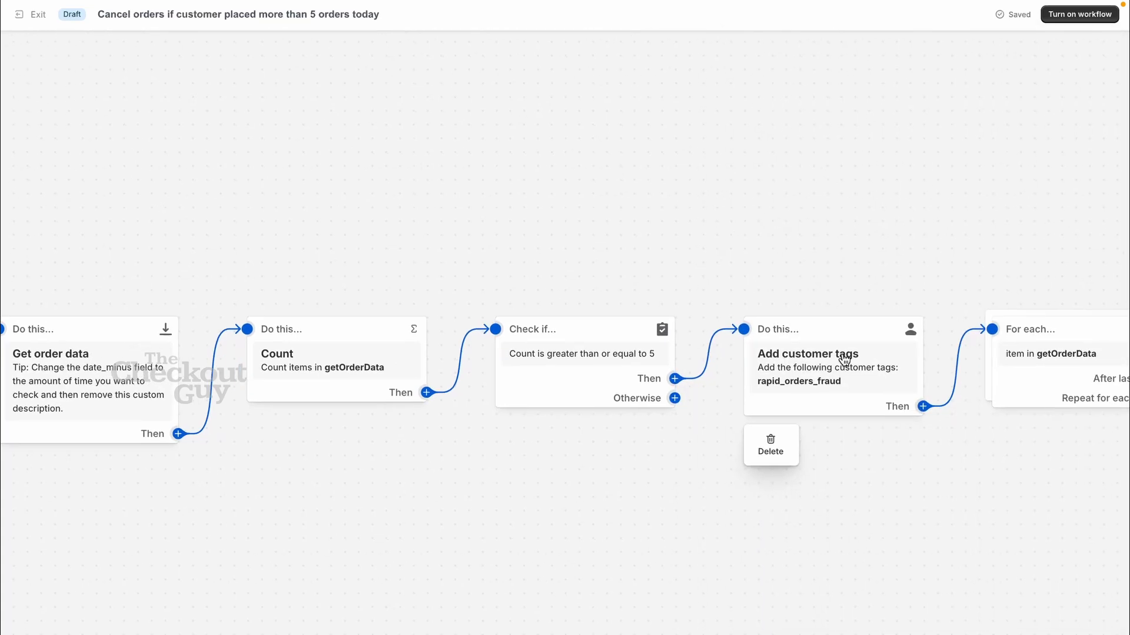
Step: Check the Add customer tags step's rapid_orders_fraud tag, then dismiss its details
click(817, 360)
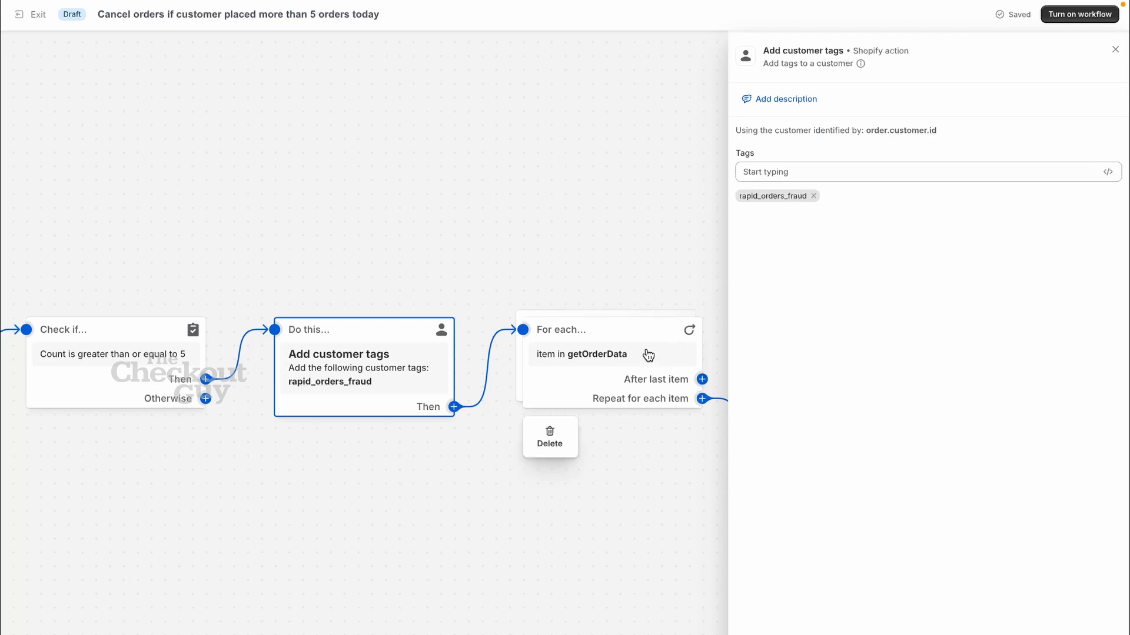
click(623, 295)
mouse_move(653, 348)
scroll(653, 353, down, 2)
scroll(653, 353, right, 2)
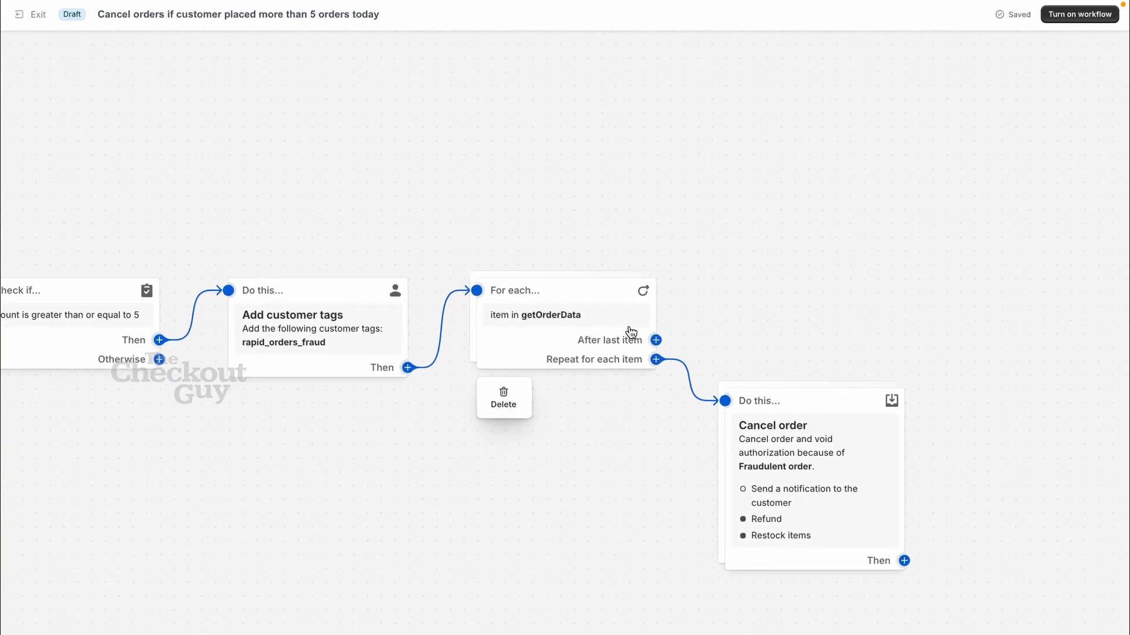
Step: Show the Cancel order step's settings: Fraudulent order reason, refund and restock enabled
mouse_move(675, 389)
mouse_move(787, 459)
mouse_move(575, 328)
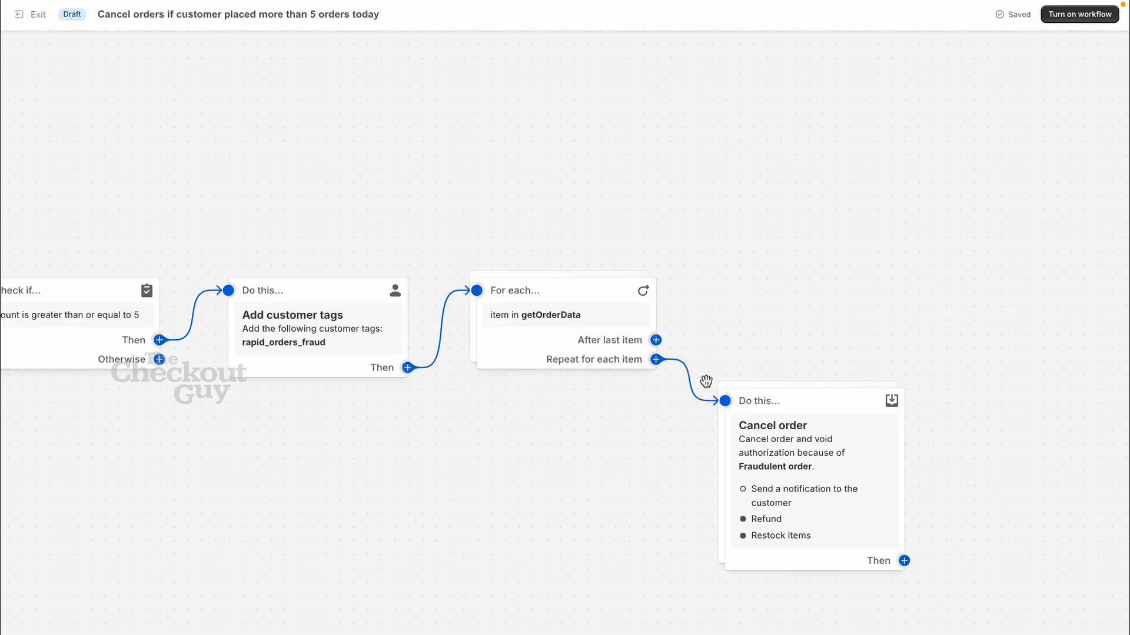
mouse_move(763, 430)
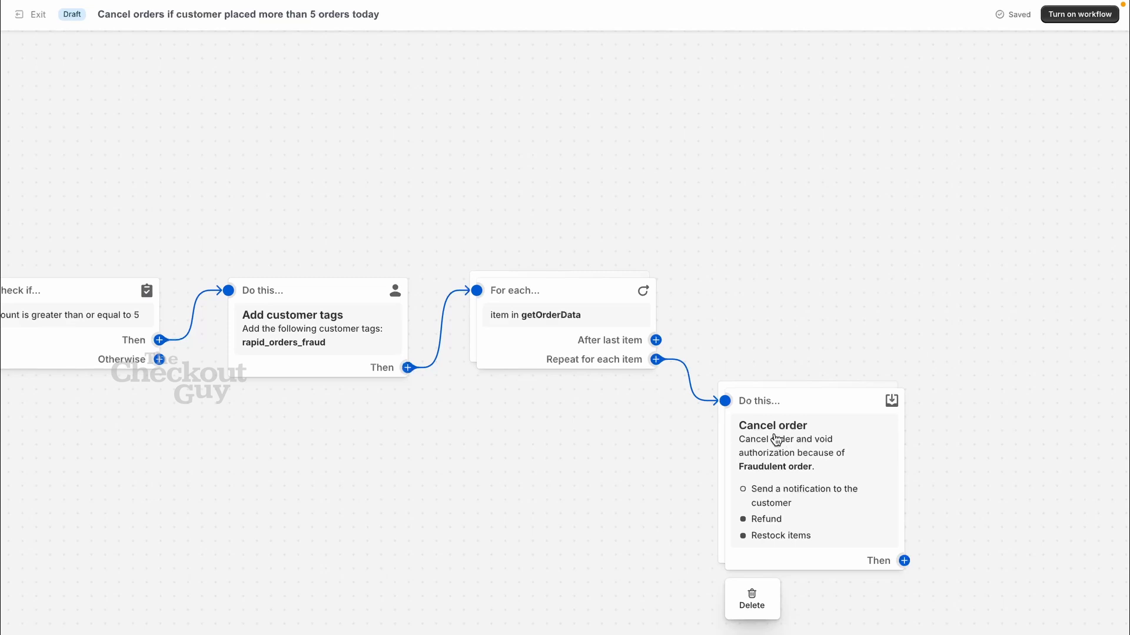
scroll(783, 518, down, 1)
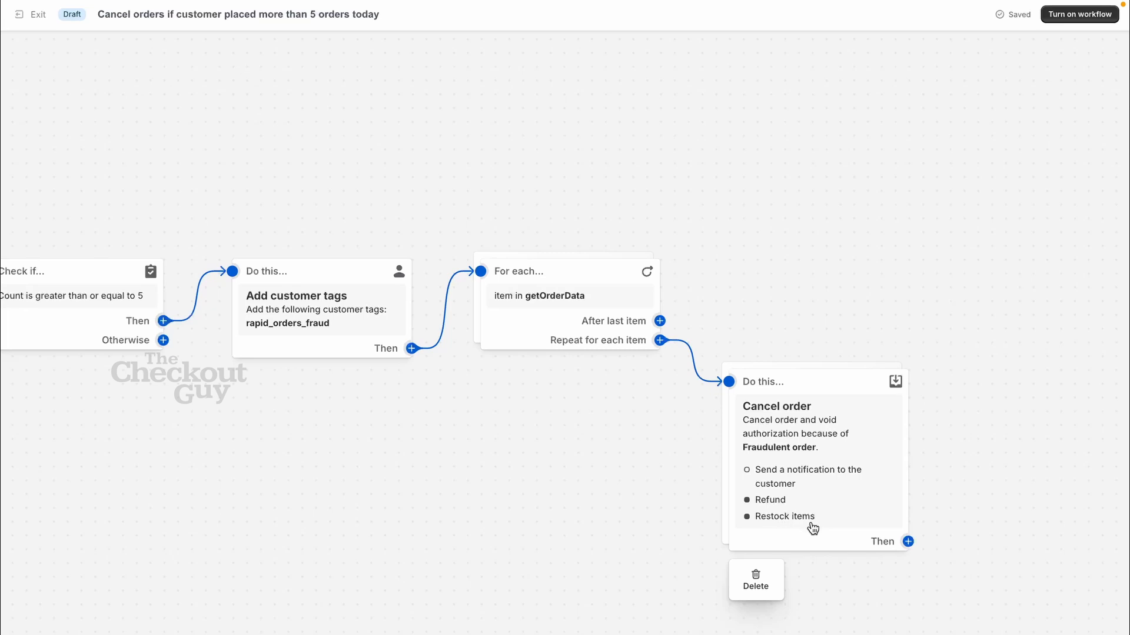
click(815, 468)
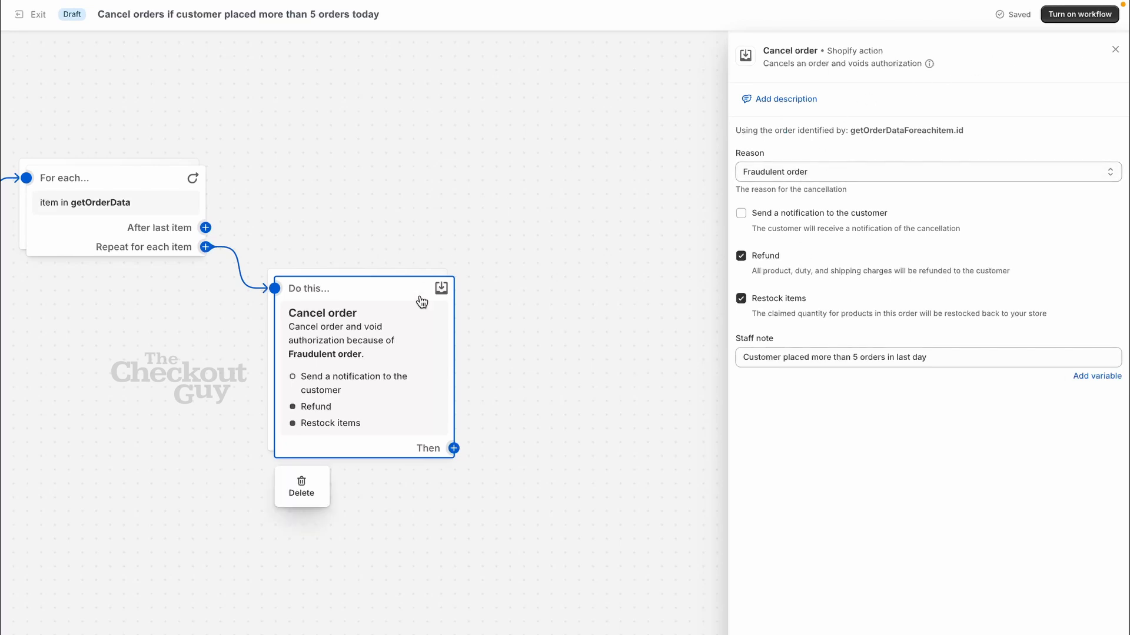
Step: Close the Cancel order settings, survey the whole workflow, and exit the editor
mouse_move(390, 286)
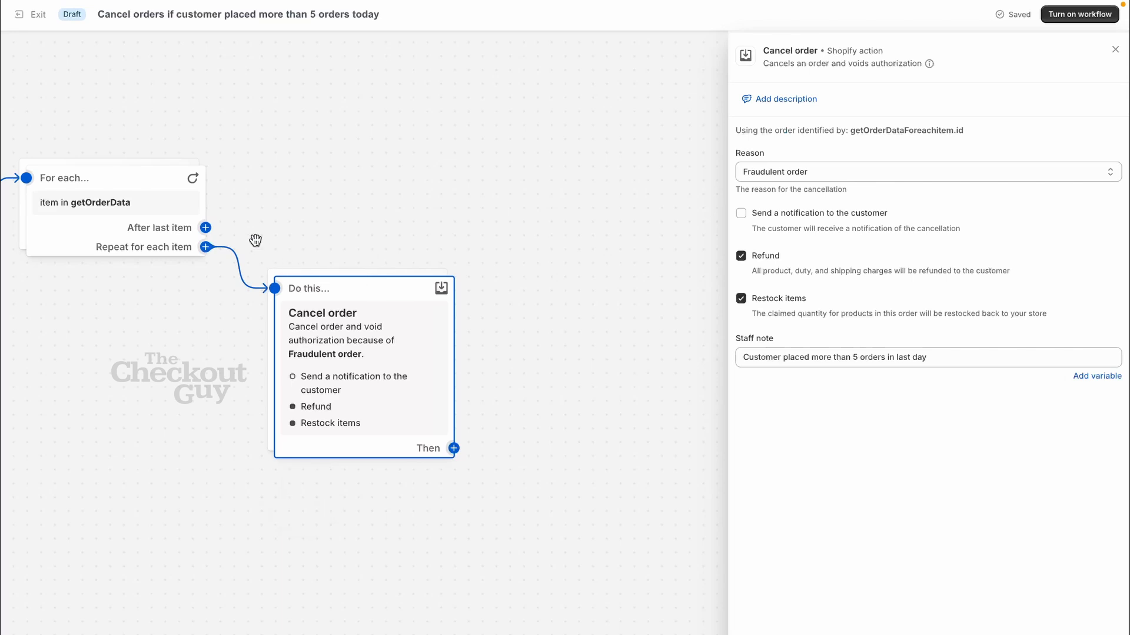
scroll(379, 300, left, 2)
scroll(380, 300, down, 2)
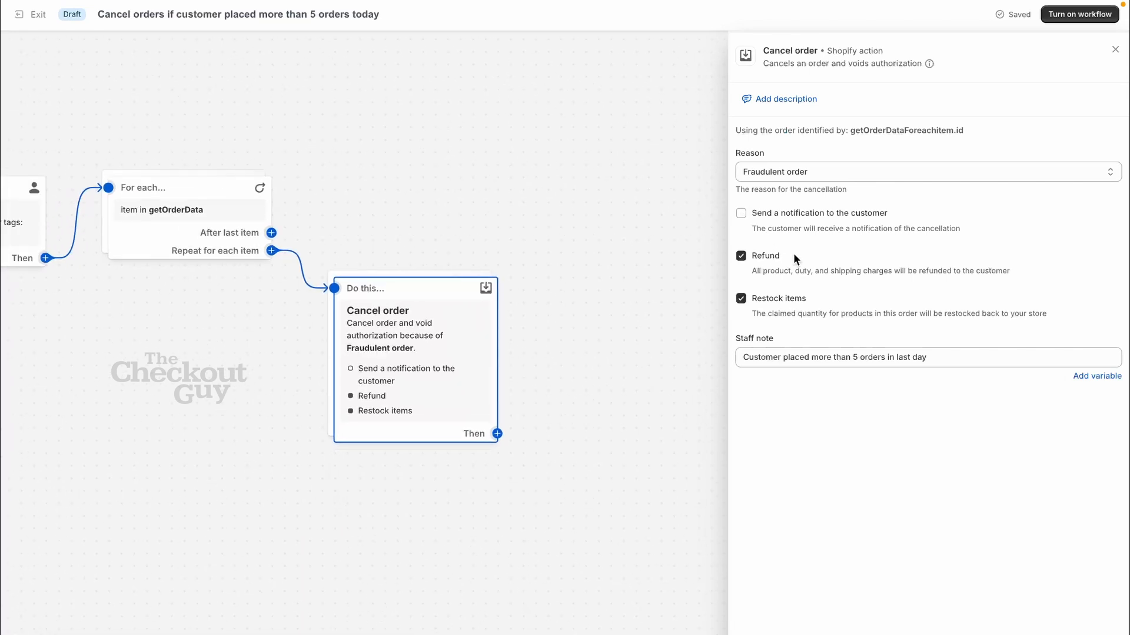
click(1115, 49)
scroll(501, 287, left, 5)
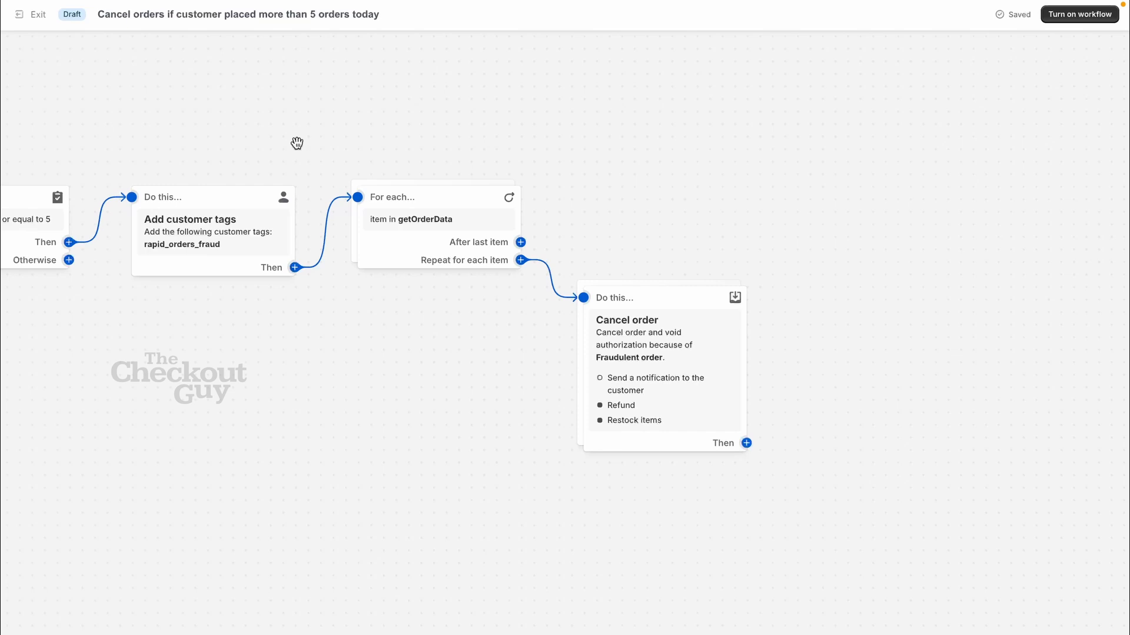
scroll(297, 143, left, 3)
scroll(296, 143, down, 5)
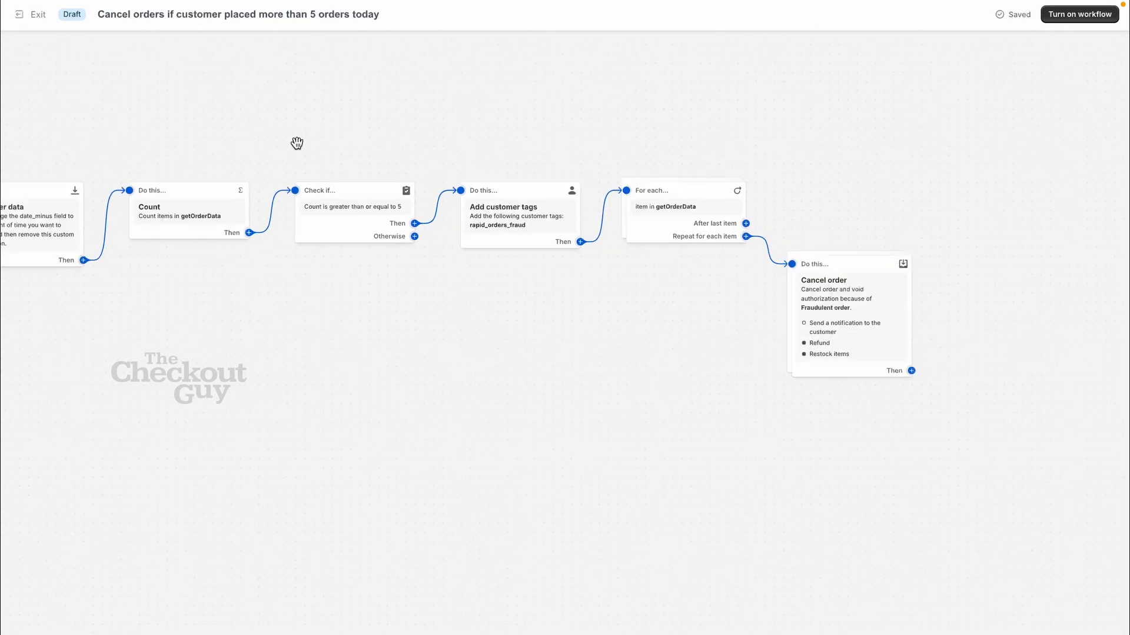
scroll(295, 144, left, 3)
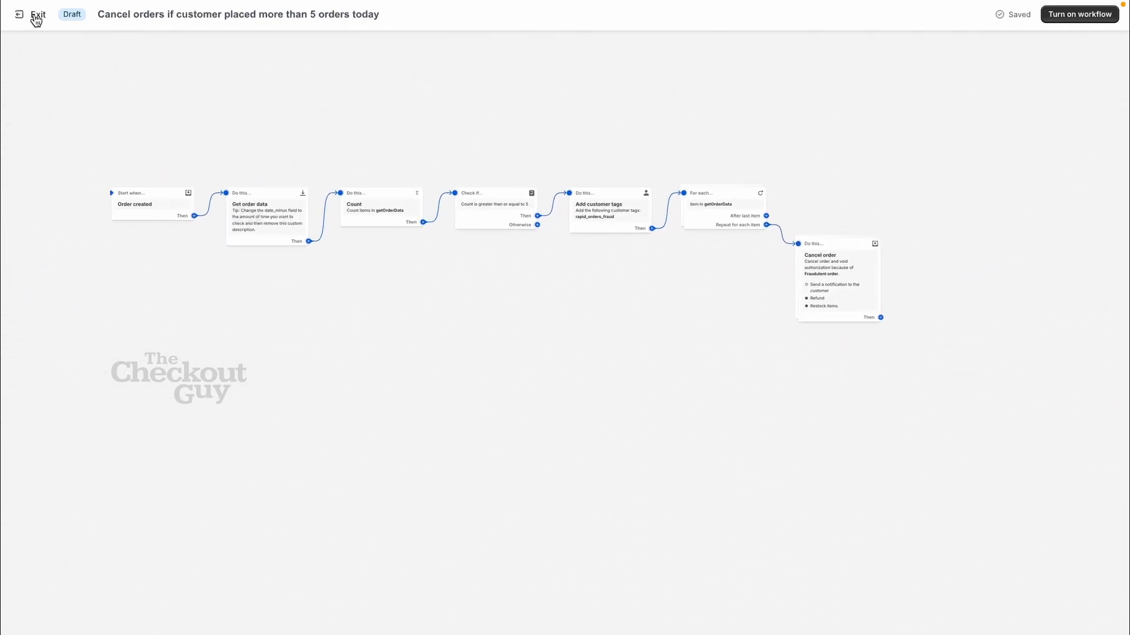
scroll(138, 120, up, 2)
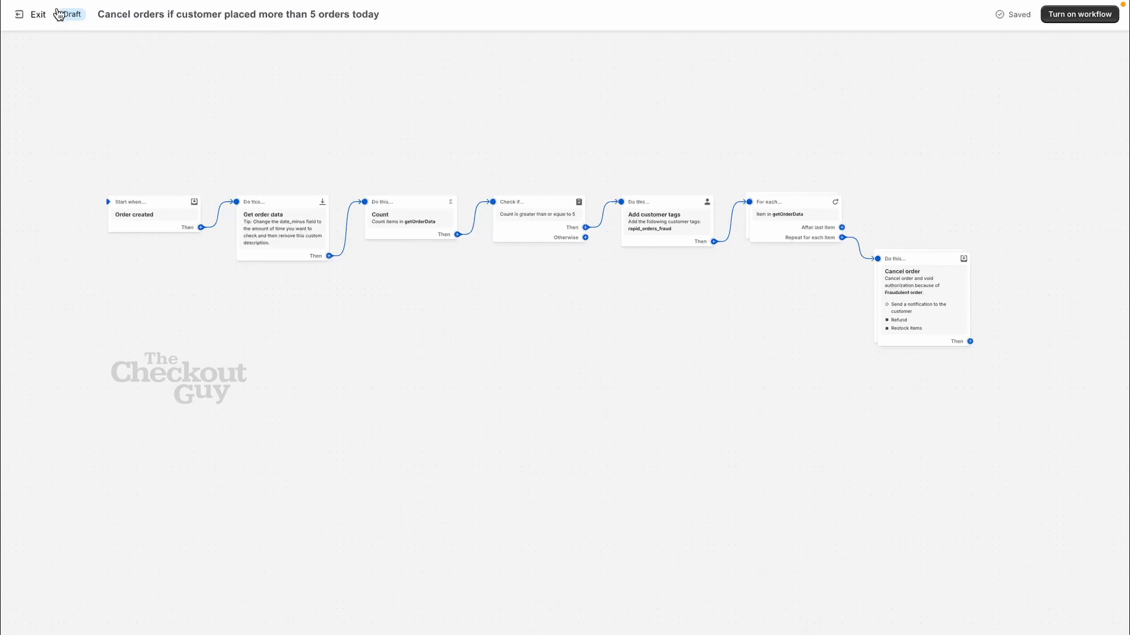
click(30, 15)
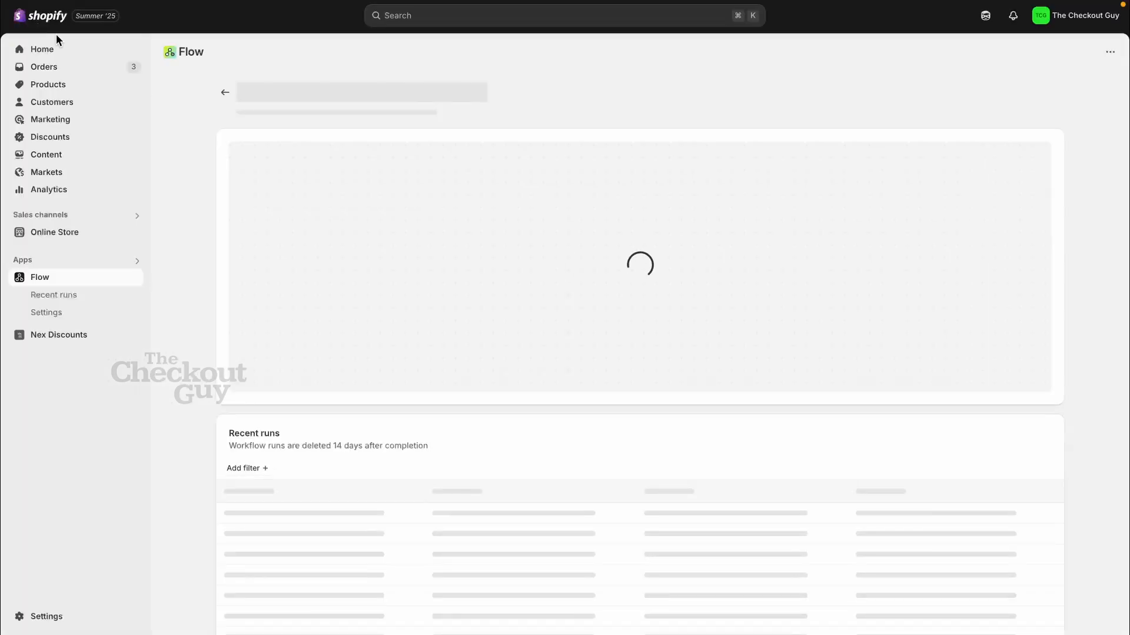
Step: Search the template library for the pasted workflow name and open the matching template
click(224, 95)
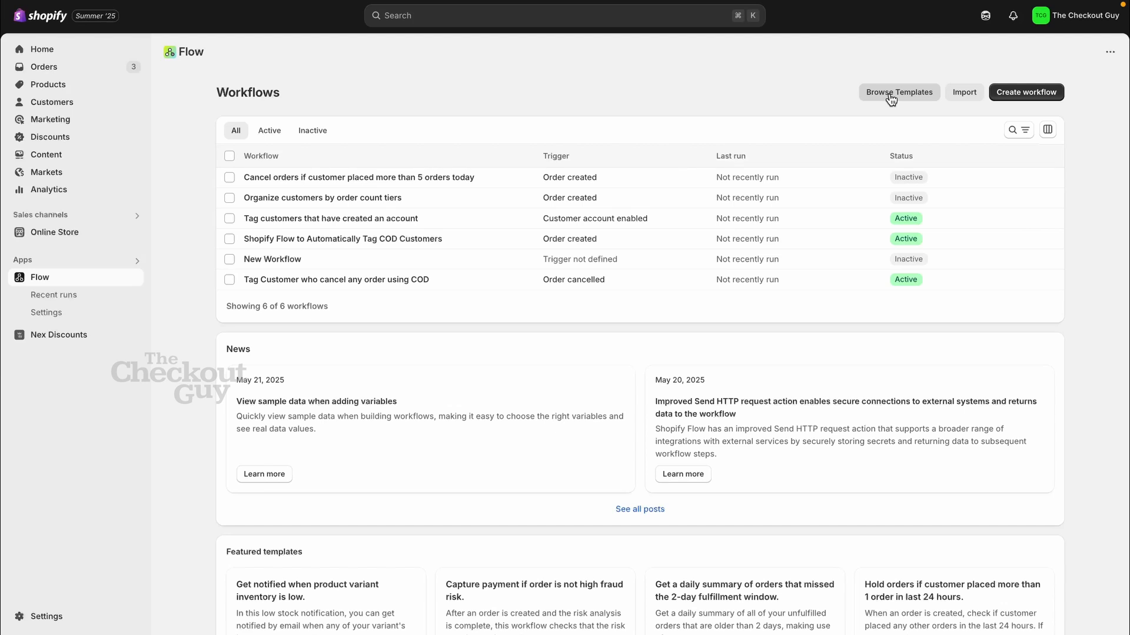
click(891, 94)
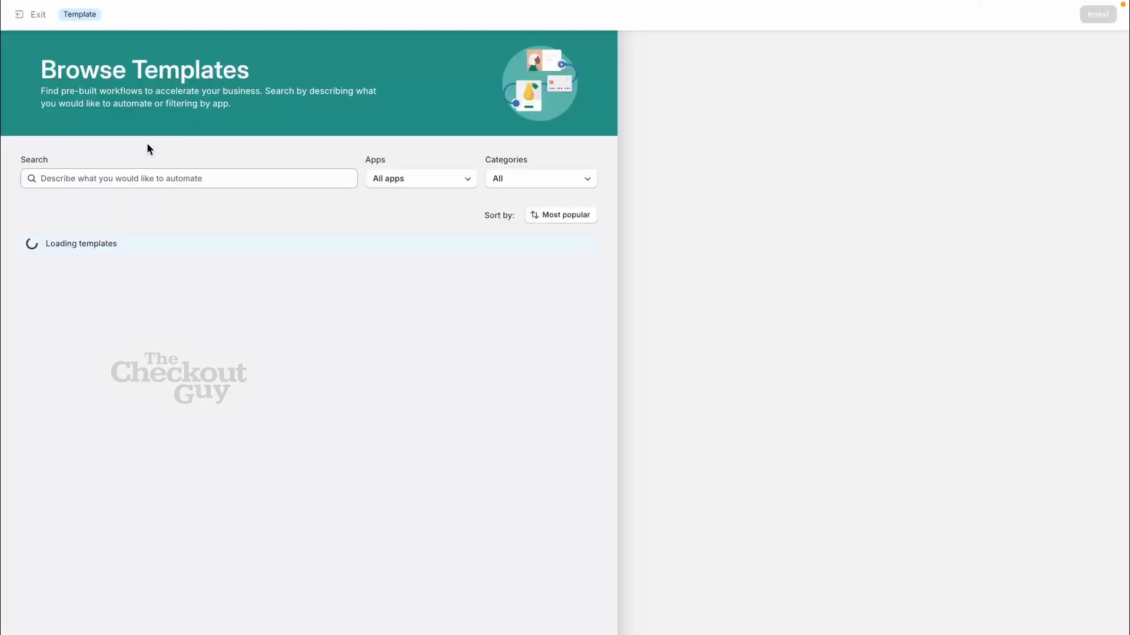
click(135, 177)
text(Cancel orders if customer placed more than 5 orders today)
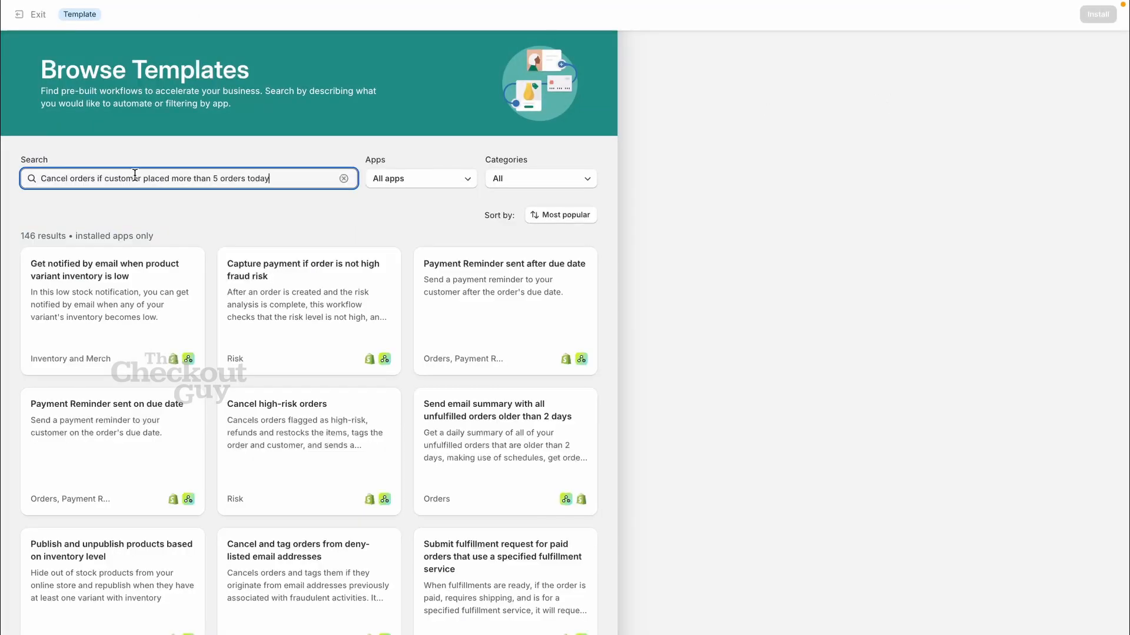
key(Return)
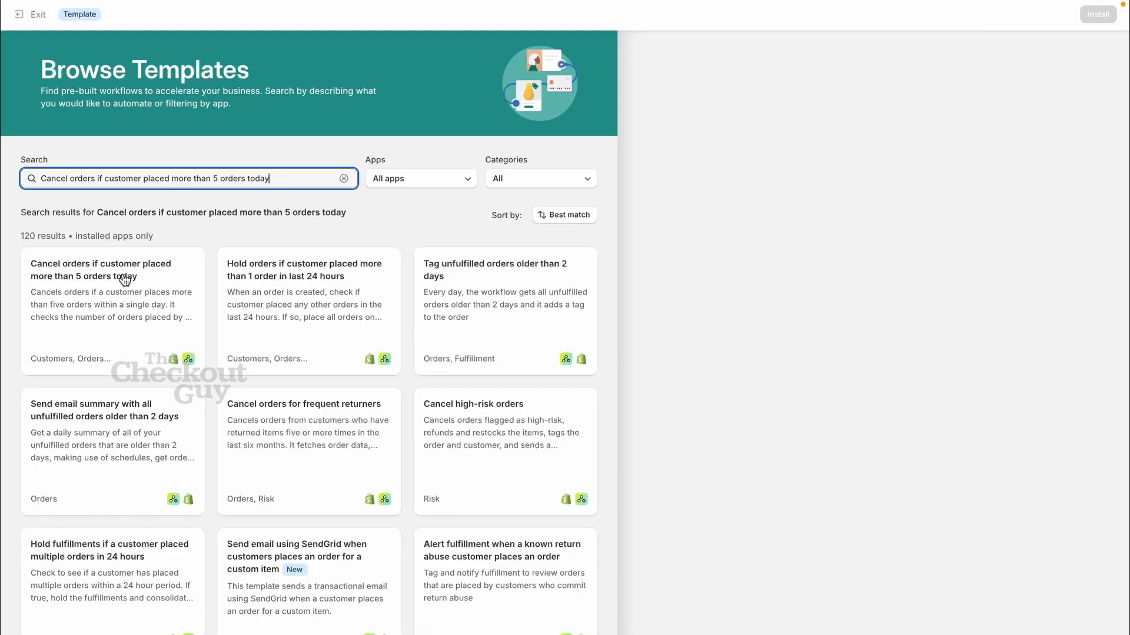
click(123, 277)
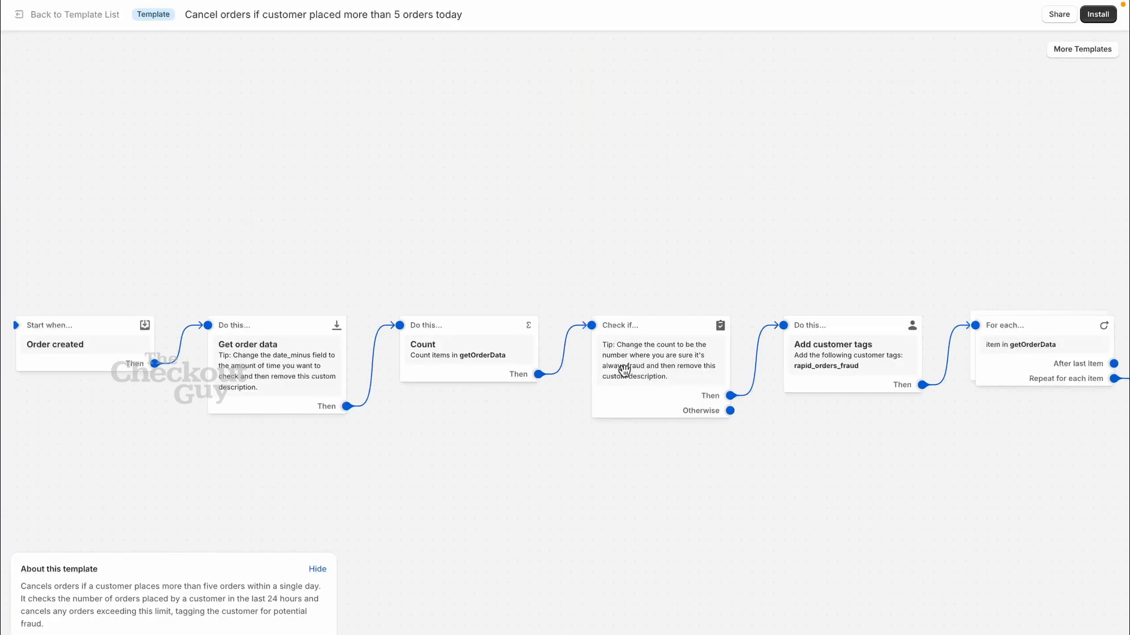